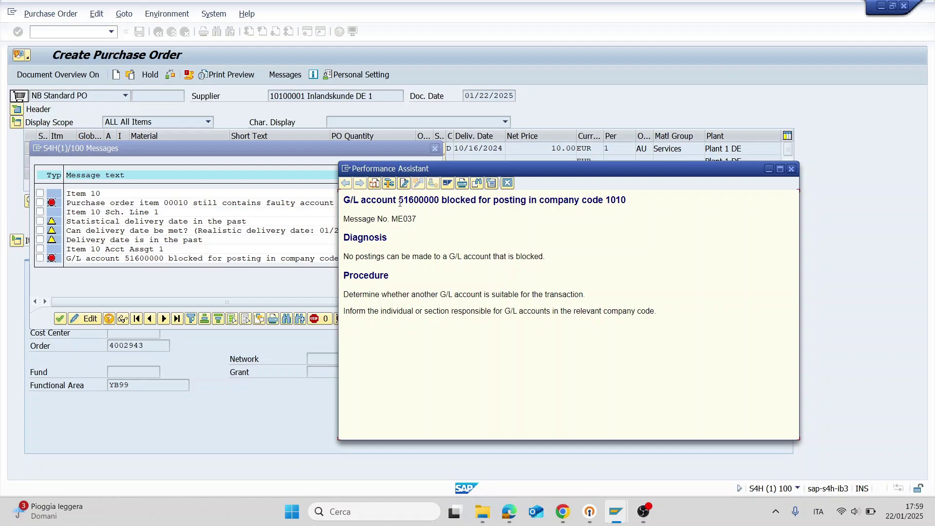
- Highlight account 51600000 in the blocked-account explanation, then close the Performance Assistant
{"action": "left_click_drag", "start_coordinate": [399, 202], "coordinate": [440, 200]}
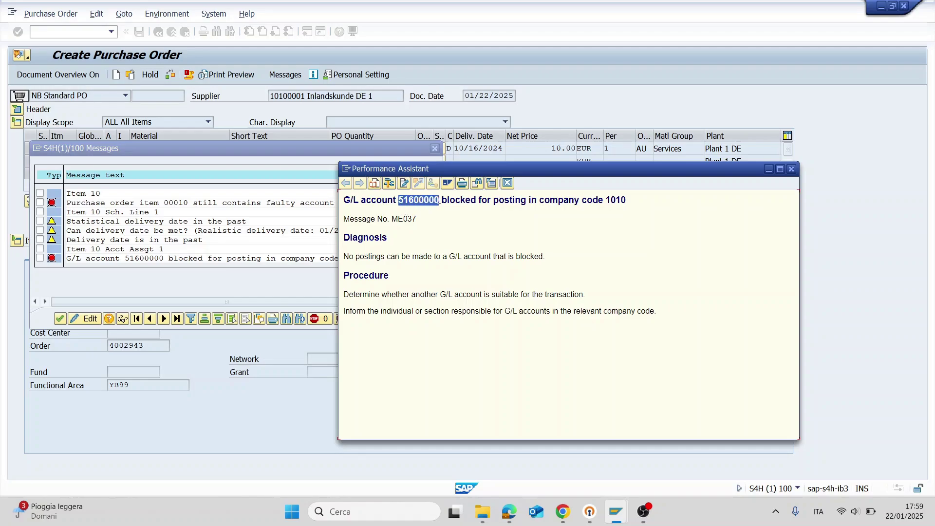
{"action": "left_click", "coordinate": [789, 169]}
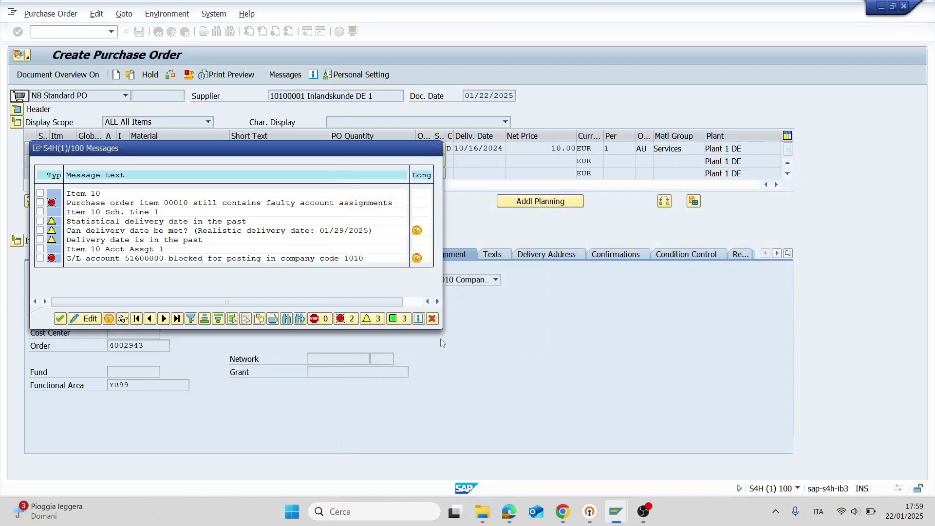
- Close the purchase order message log and start FS00 in a new session via /ofs00
{"action": "left_click", "coordinate": [432, 319]}
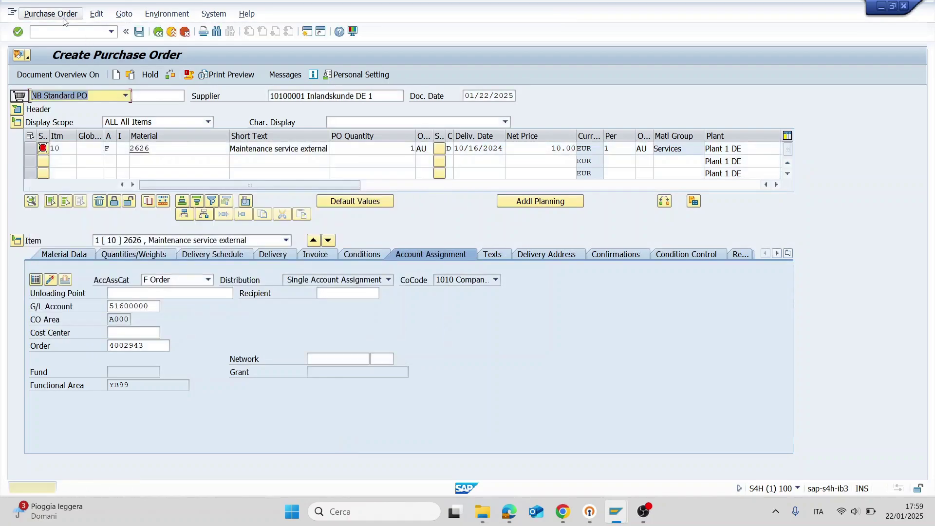
{"action": "left_click", "coordinate": [59, 31]}
{"action": "type", "text": "/of"}
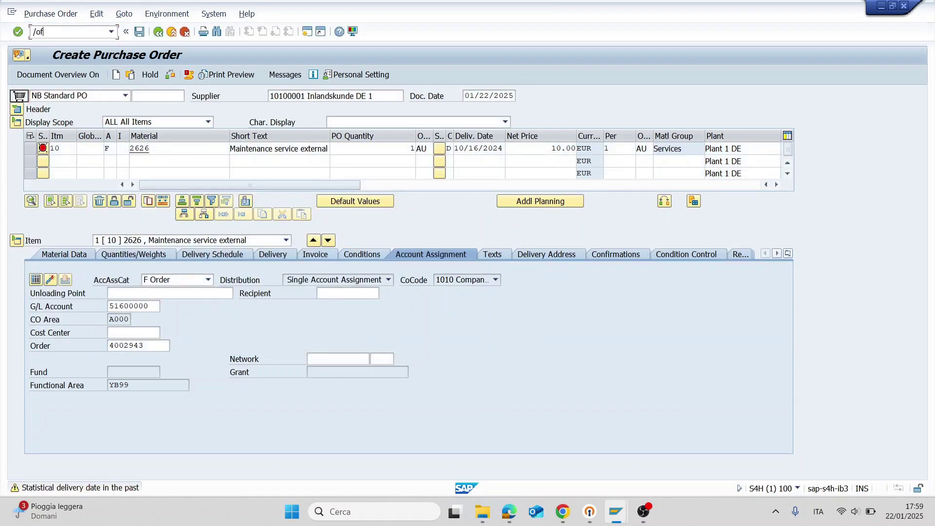
{"action": "type", "text": "s00"}
{"action": "key", "text": "Return"}
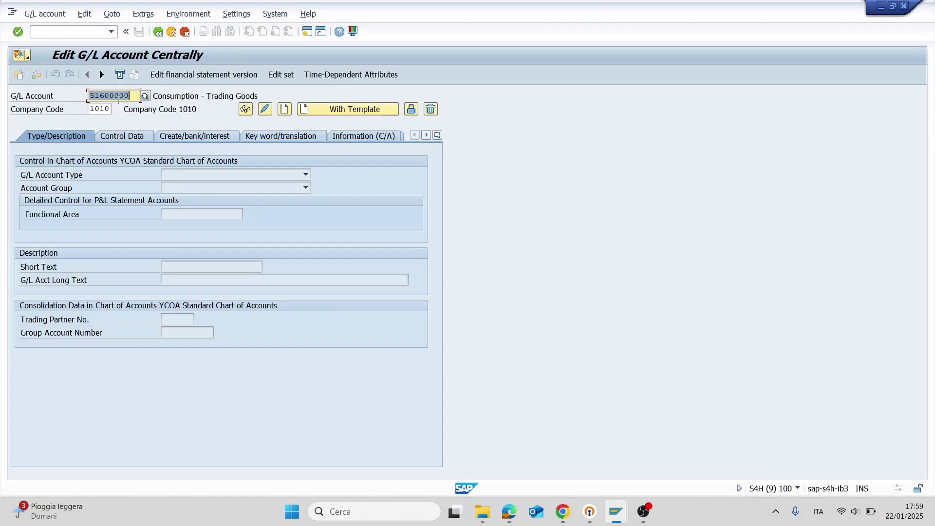
- Display G/L account 51600000 for company code 1010 in FS00
{"action": "left_click", "coordinate": [118, 100]}
{"action": "left_click", "coordinate": [95, 111]}
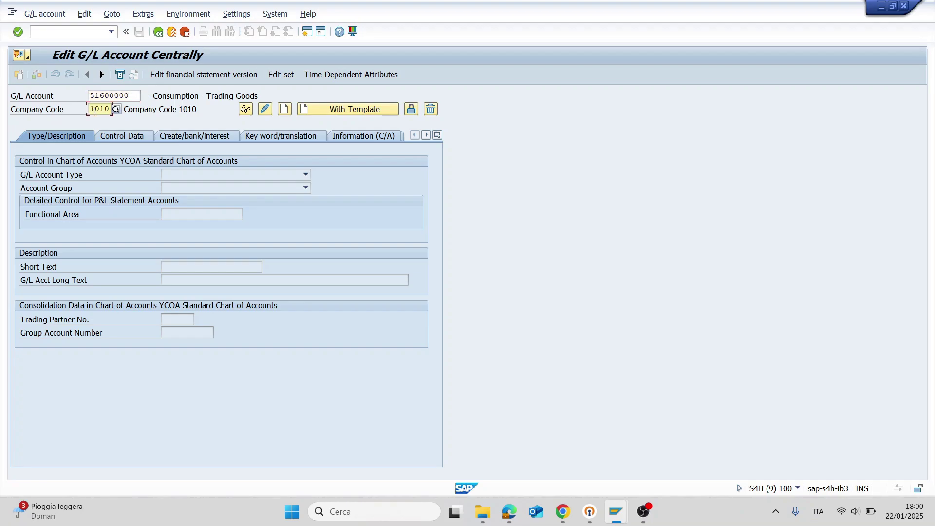
{"action": "key", "text": "Return"}
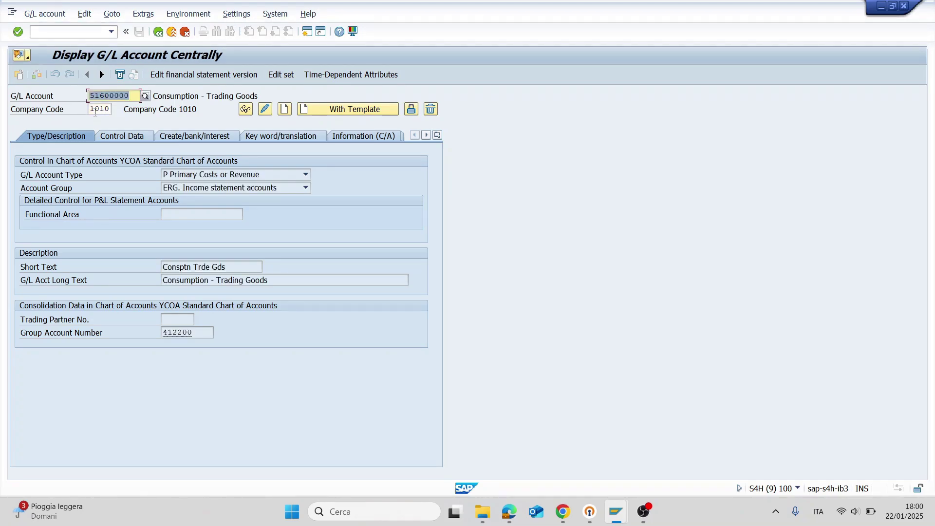
- Open the Block settings of account 51600000 from the G/L account menu
{"action": "left_click", "coordinate": [44, 13]}
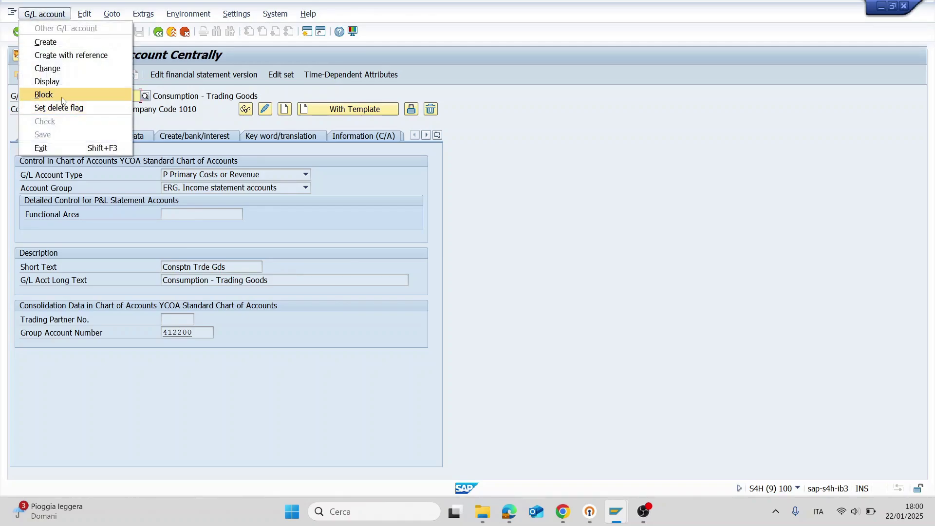
{"action": "left_click", "coordinate": [44, 96]}
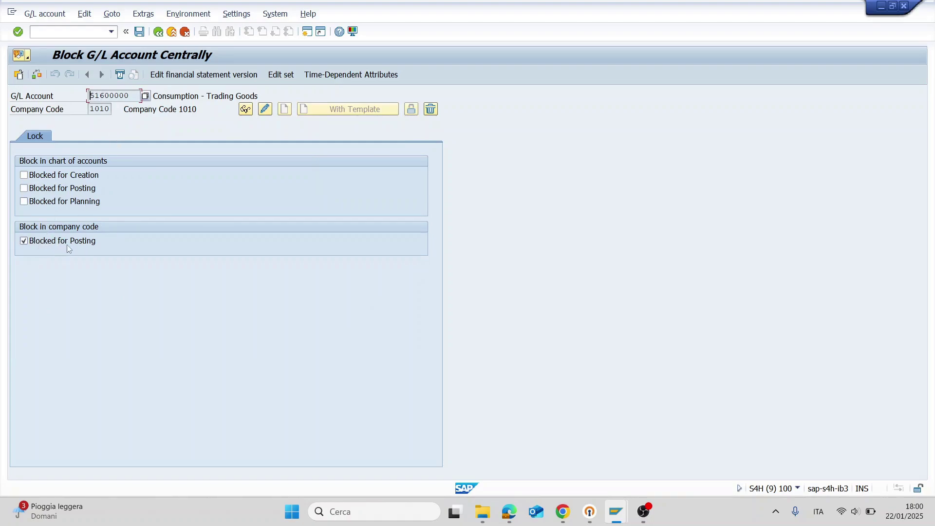
- Clear Blocked for Posting in company code 1010 and save account 51600000
{"action": "left_click", "coordinate": [27, 243]}
{"action": "left_click", "coordinate": [139, 32]}
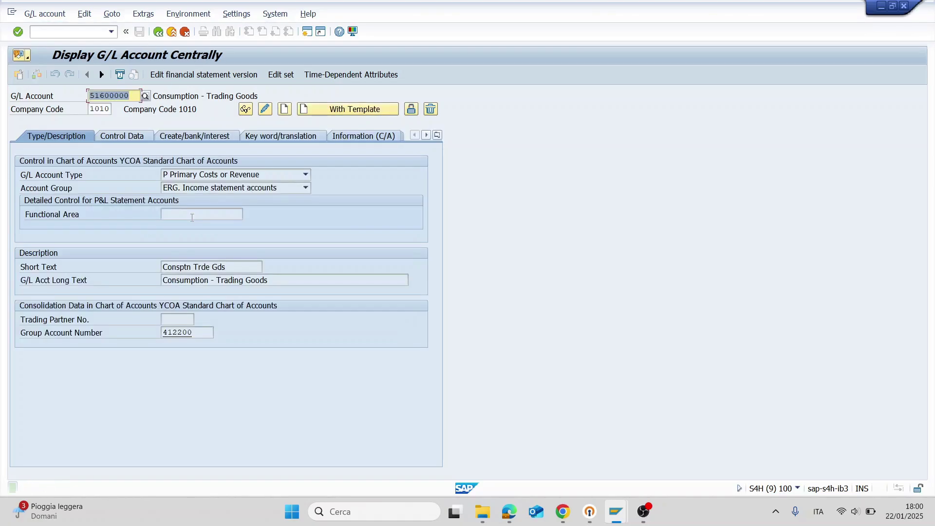